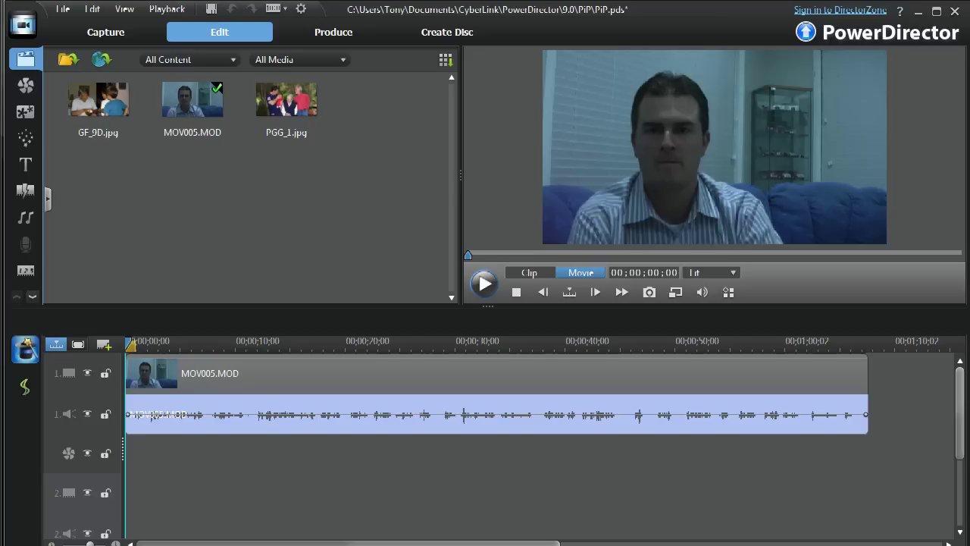
# Play the opening of MOV005.MOD briefly and set the playhead to 00;00;12;00
pyautogui.click(485, 287)
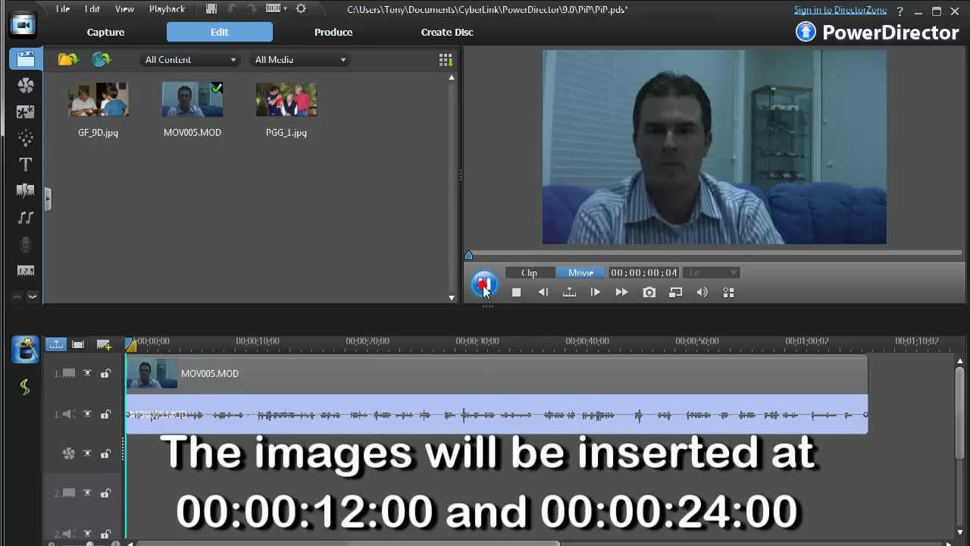
pyautogui.click(486, 288)
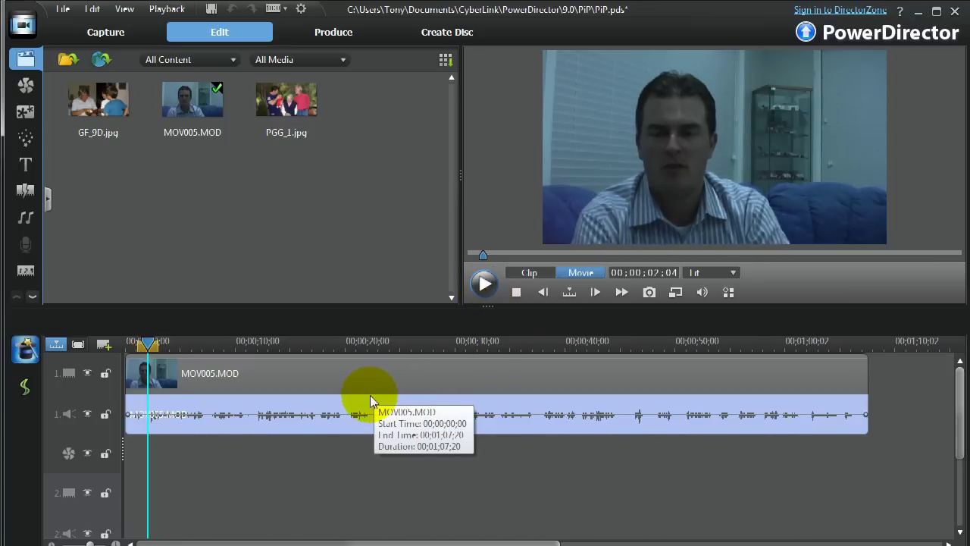
pyautogui.click(258, 341)
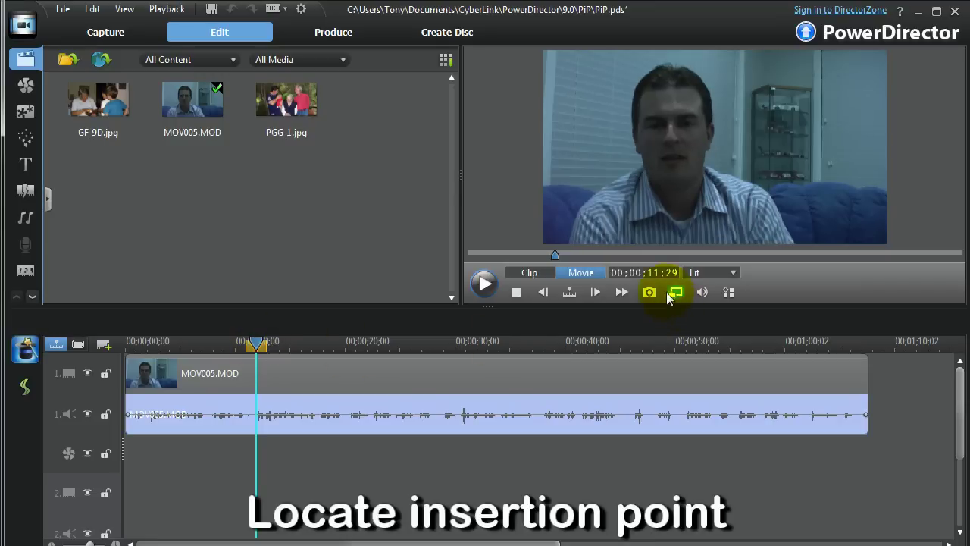
pyautogui.click(656, 272)
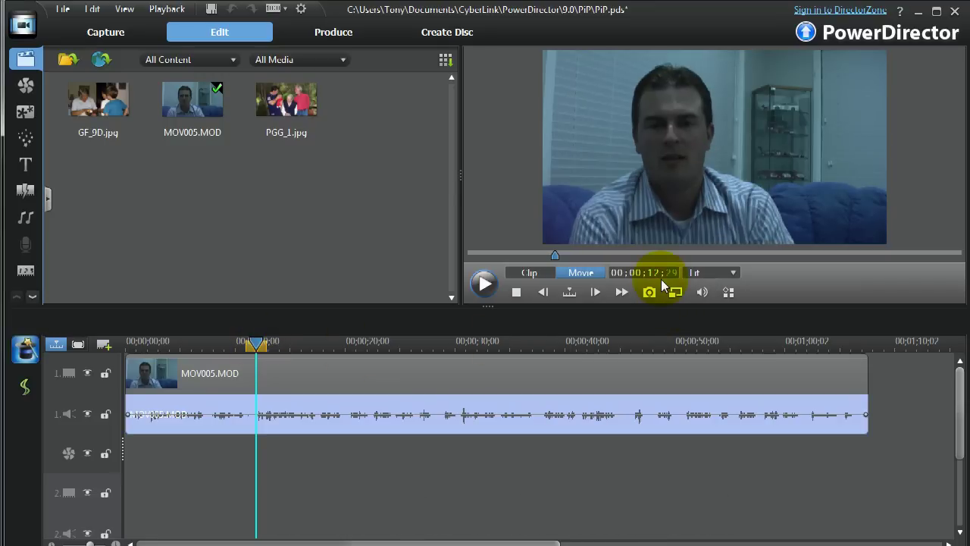
pyautogui.write('00')
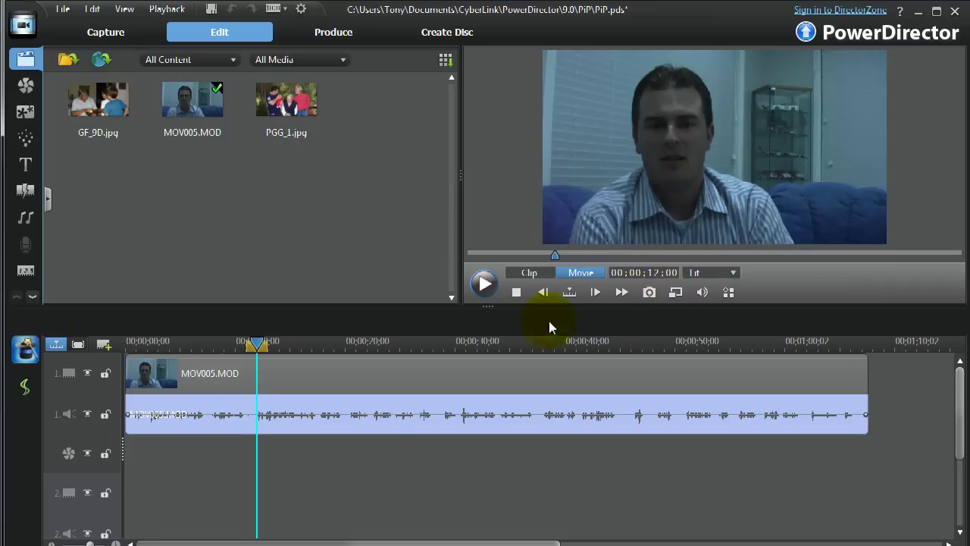
# Insert GF_9D.jpg on video track 2 at the playhead and set its duration to 5 seconds
pyautogui.moveTo(87, 127); pyautogui.dragTo(259, 486)
pyautogui.click(687, 322)
pyautogui.click(500, 262)
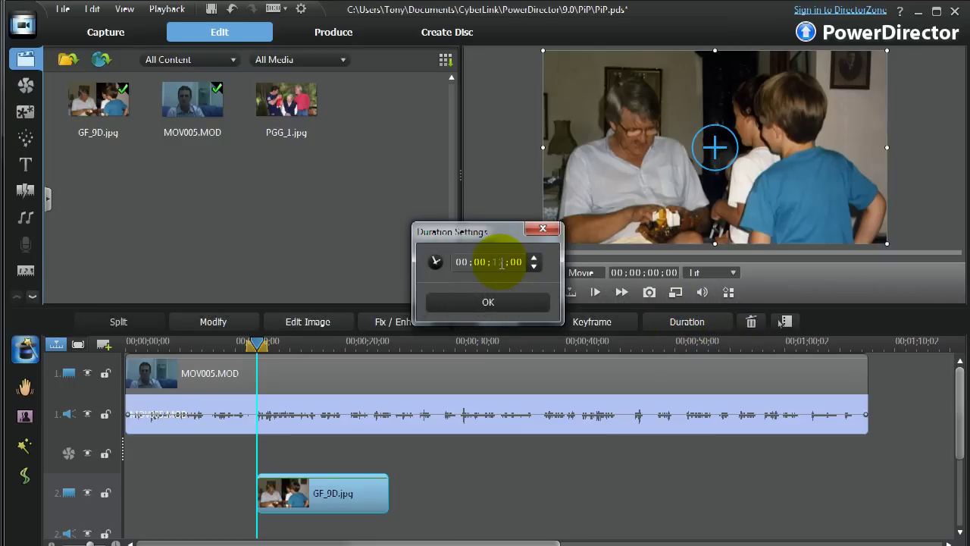
pyautogui.click(488, 302)
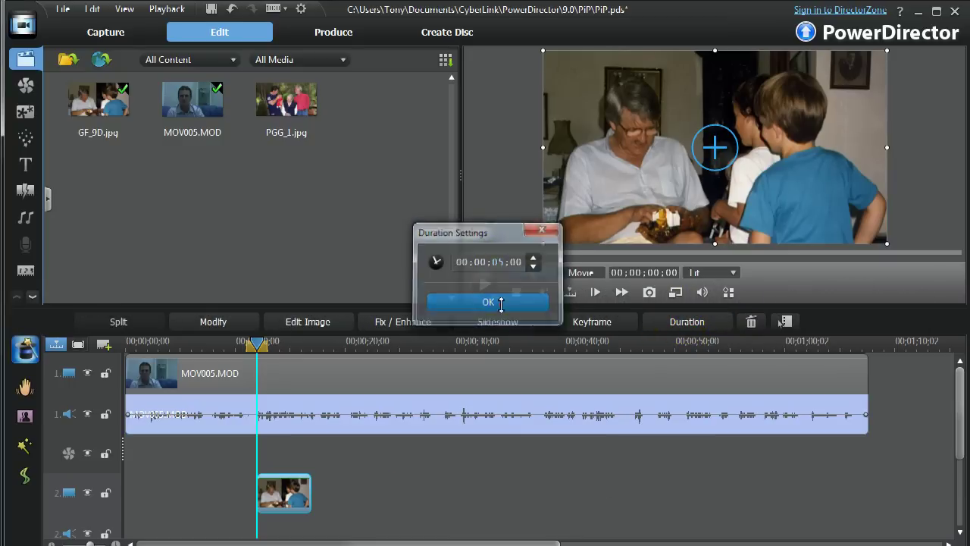
pyautogui.click(383, 494)
# Insert PGG_1.jpg on video track 2 at 00;00;25;04 and set its duration to 5 seconds
pyautogui.moveTo(445, 348); pyautogui.dragTo(402, 373)
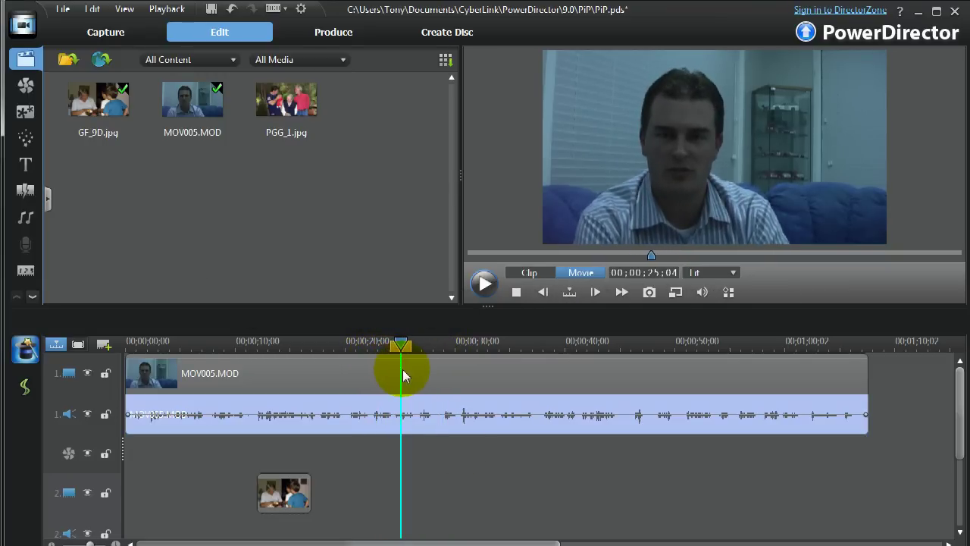
pyautogui.click(453, 427)
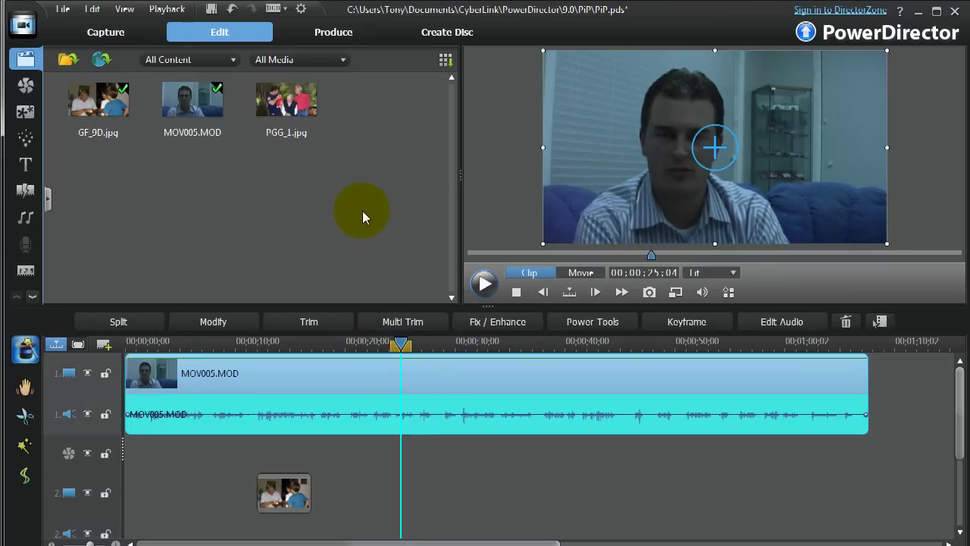
pyautogui.moveTo(286, 99); pyautogui.dragTo(402, 480)
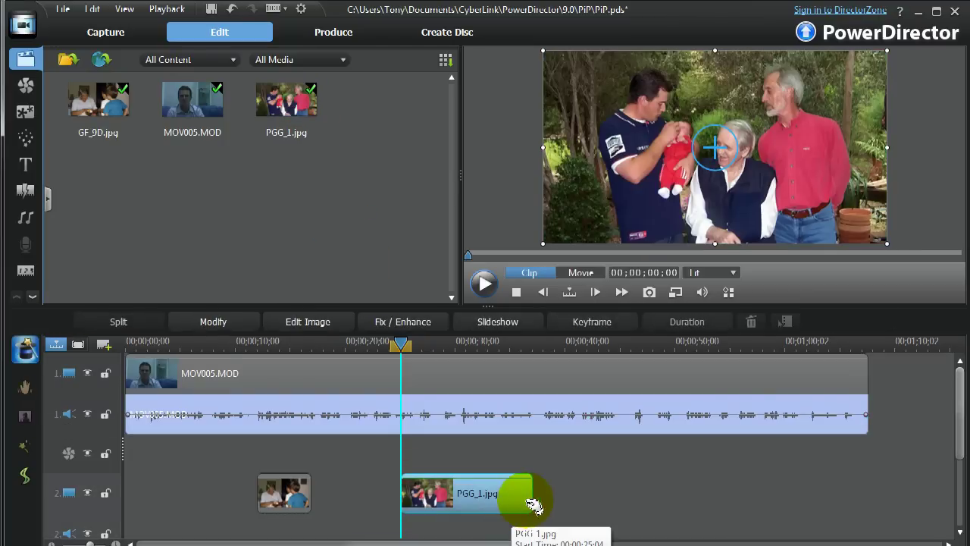
pyautogui.click(687, 322)
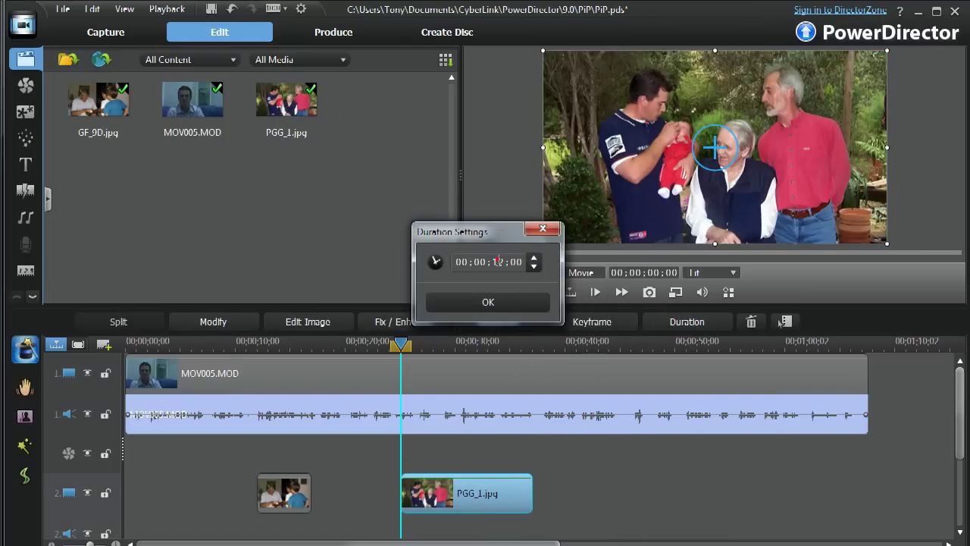
pyautogui.write('5')
pyautogui.press('Return')
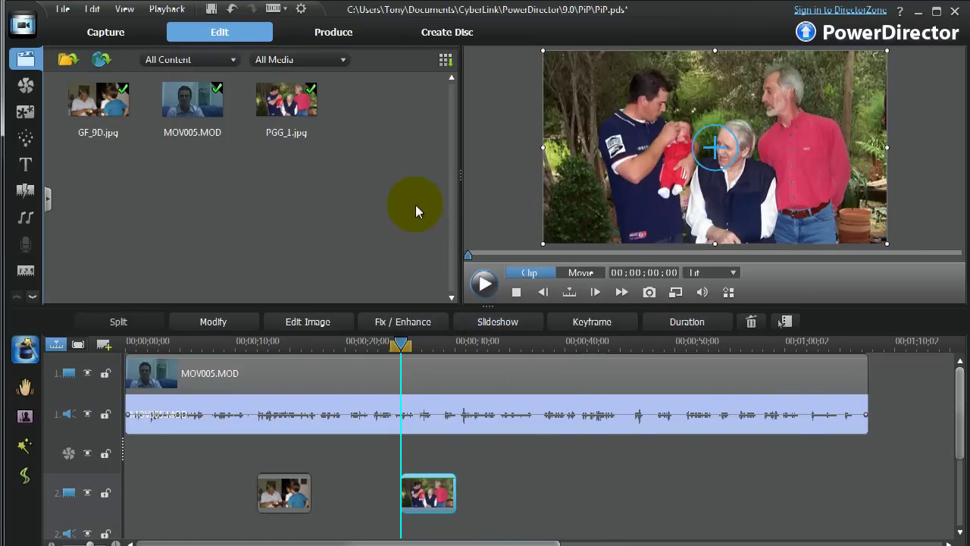
pyautogui.click(500, 507)
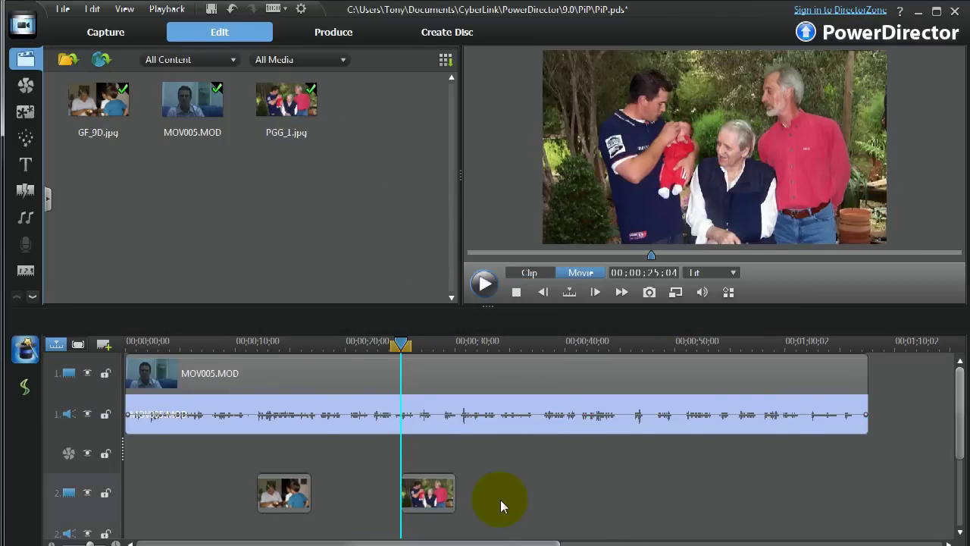
# Play the movie from just before the first image until past the second one to preview the cuts between clip and images
pyautogui.click(255, 344)
pyautogui.click(234, 345)
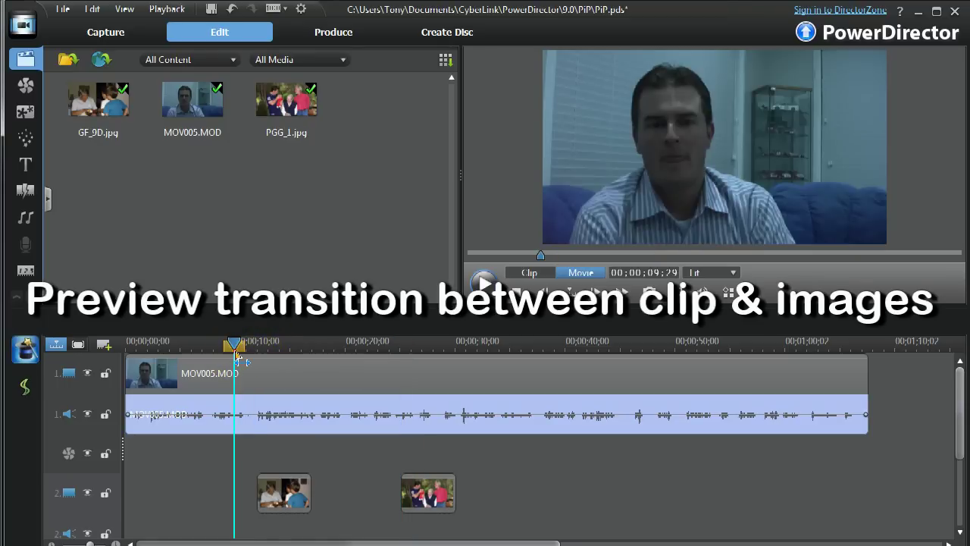
pyautogui.click(236, 354)
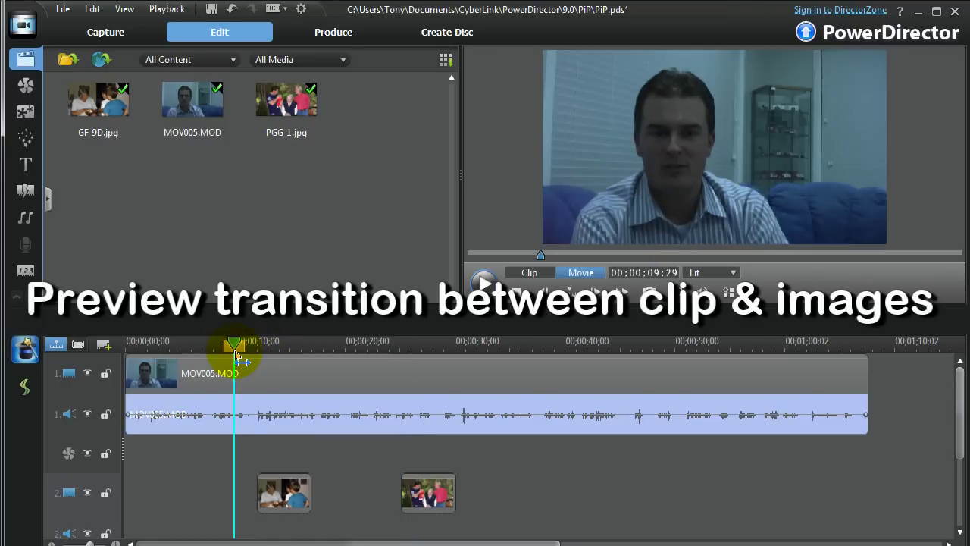
pyautogui.moveTo(238, 346); pyautogui.dragTo(246, 350)
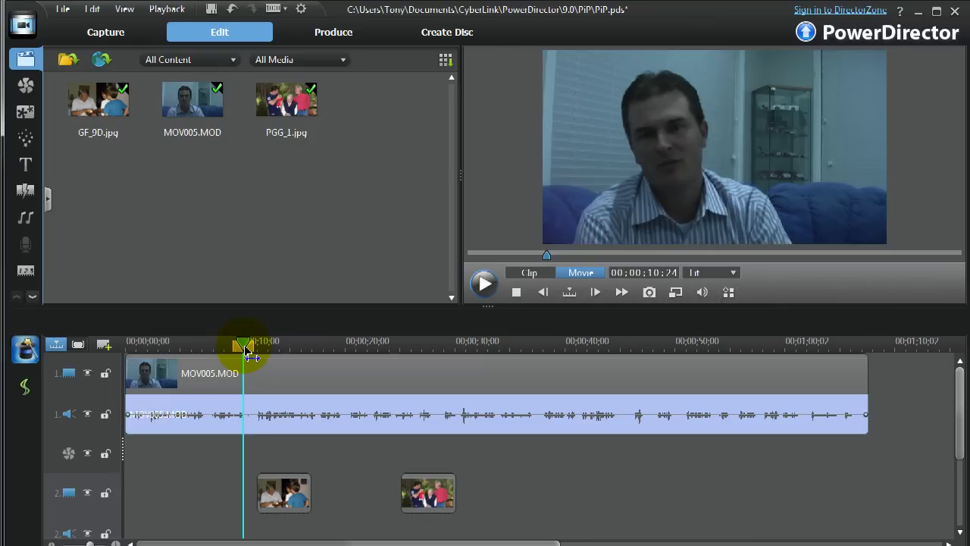
pyautogui.click(486, 285)
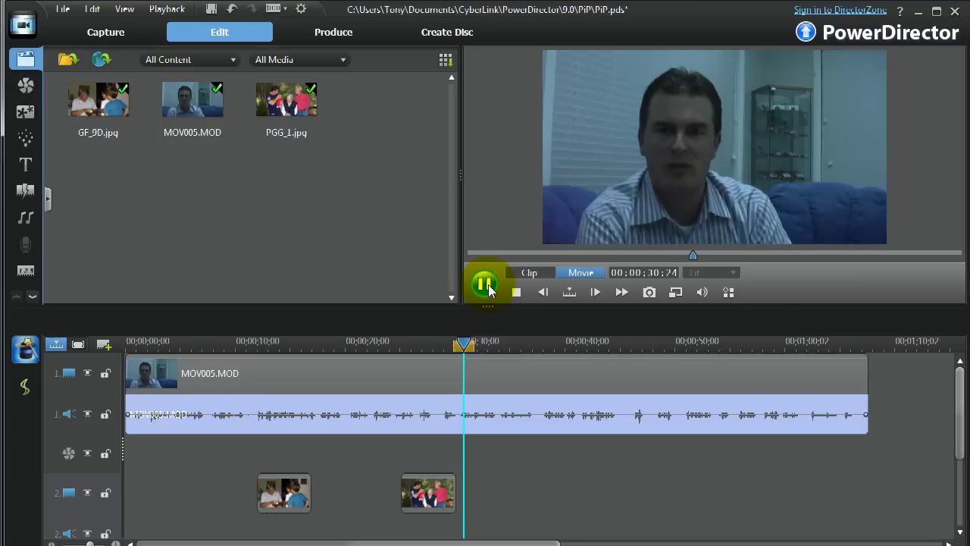
pyautogui.click(485, 284)
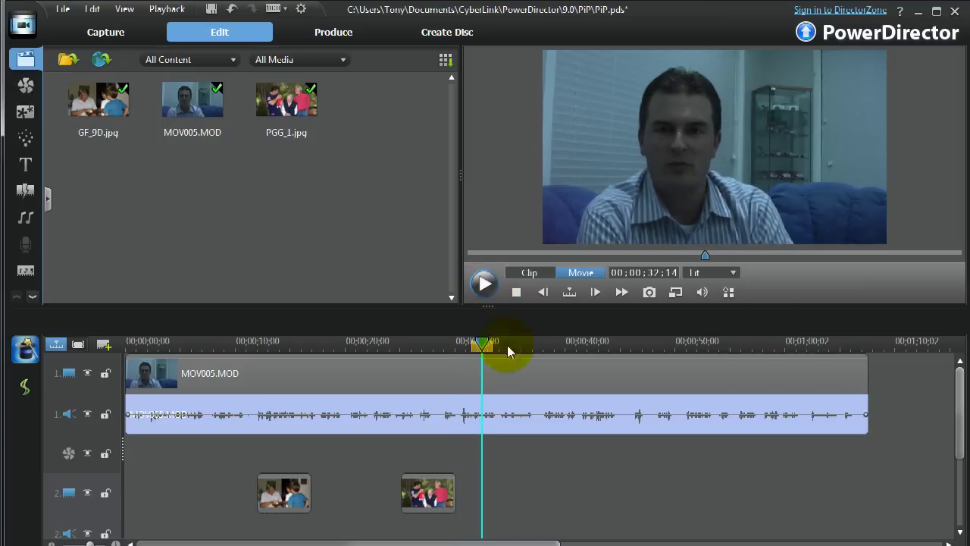
# Open the GF_9D.jpg clip on track 2 in the PiP Designer and enable Fade-in and Fade-out
pyautogui.click(298, 501)
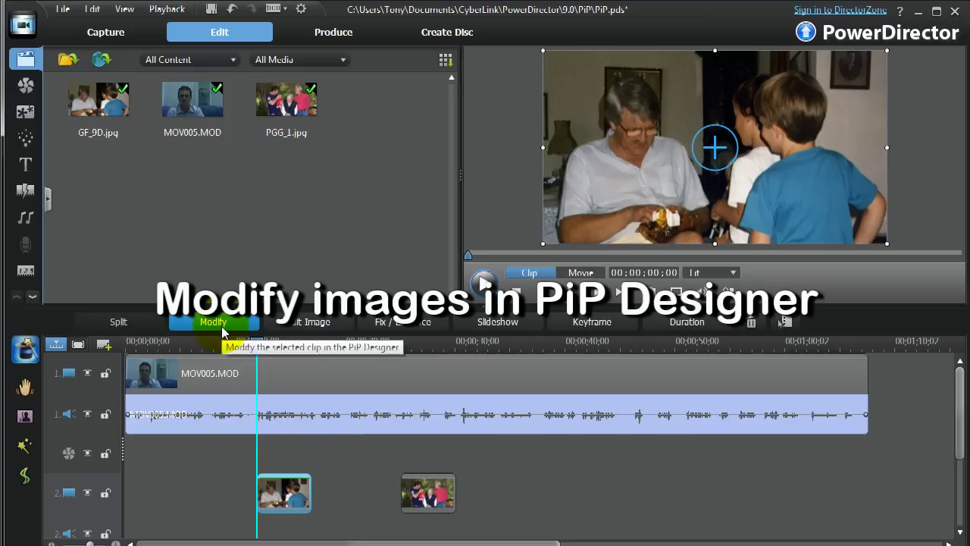
pyautogui.click(223, 326)
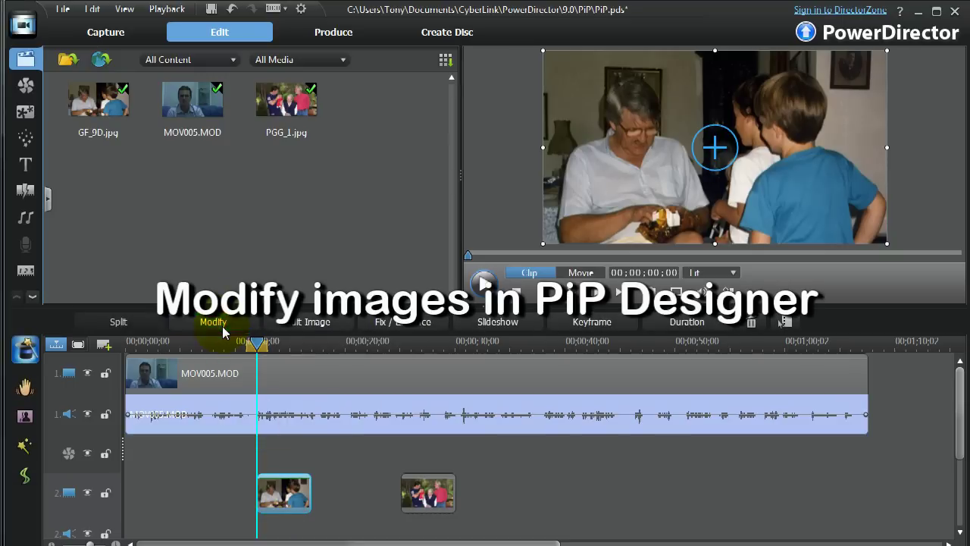
pyautogui.click(255, 91)
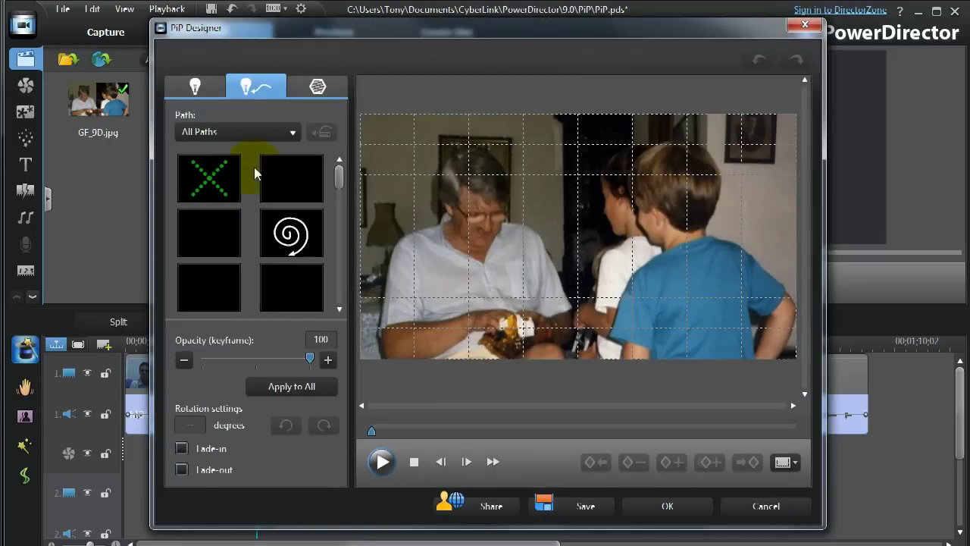
pyautogui.click(182, 448)
pyautogui.click(182, 470)
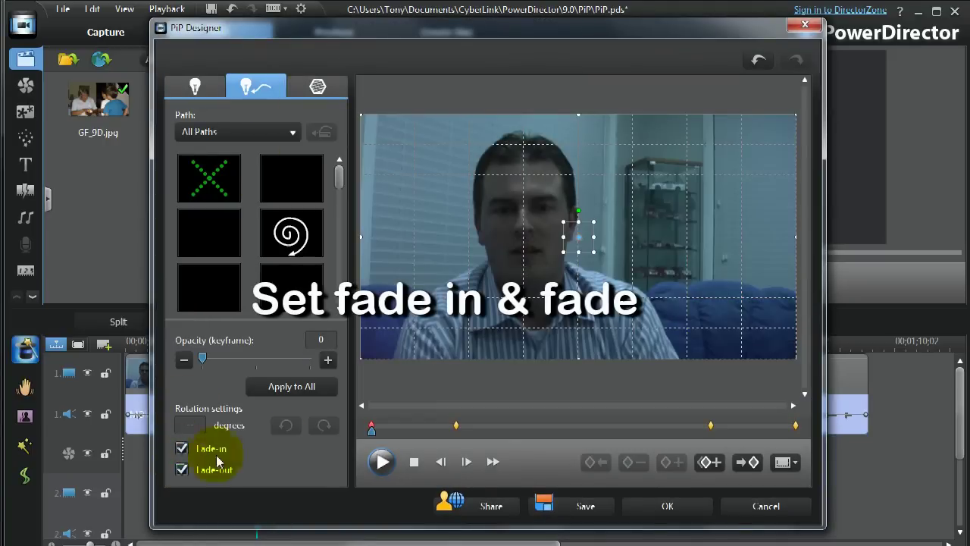
# Shorten the fades of GF_9D.jpg by moving their inner keyframes toward the image's start and end, and apply the changes
pyautogui.click(450, 431)
pyautogui.moveTo(457, 432); pyautogui.dragTo(412, 433)
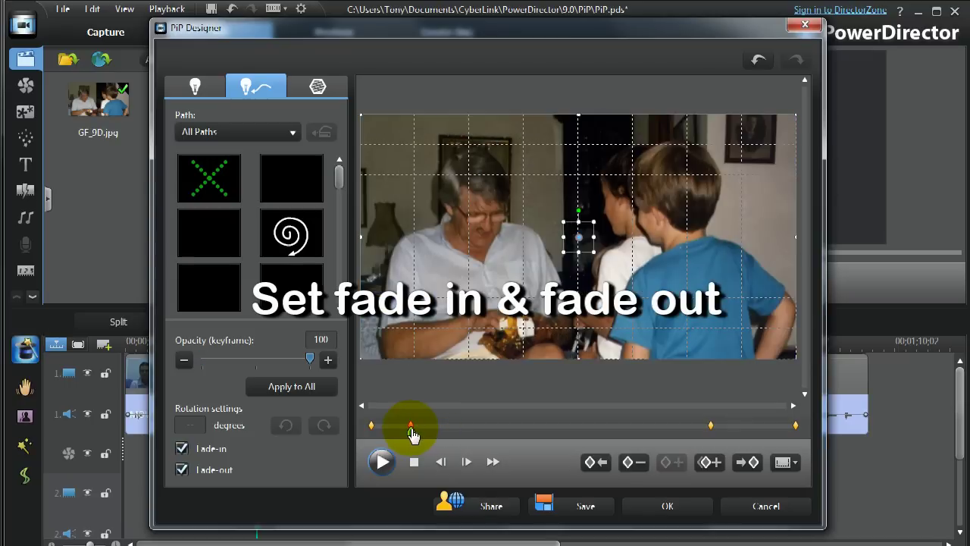
pyautogui.click(712, 426)
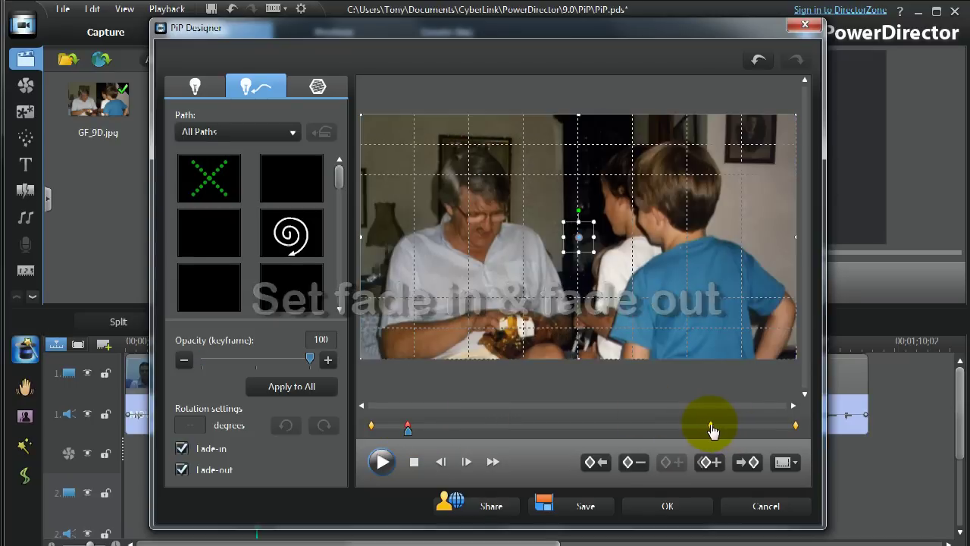
pyautogui.click(678, 508)
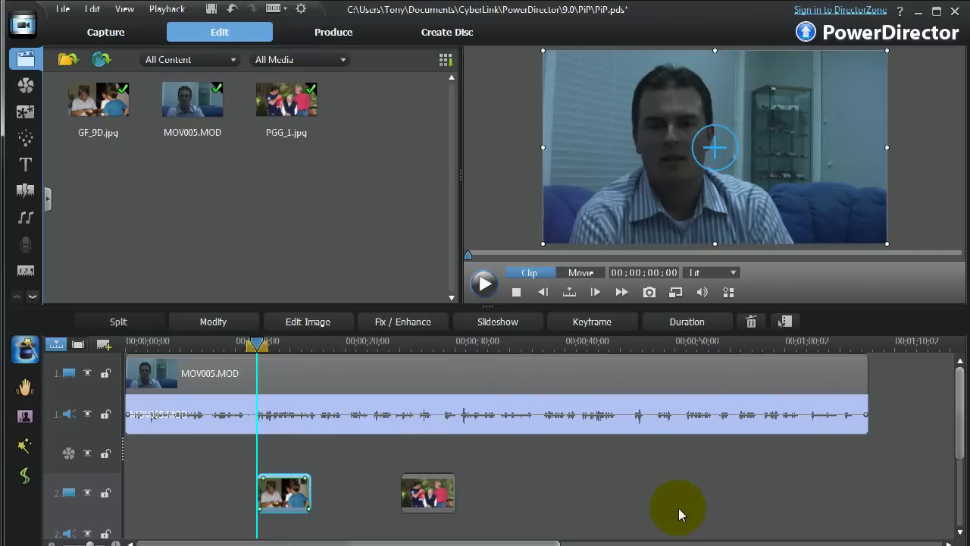
# Open the PGG_1.jpg clip on track 2 in the PiP Designer and apply the straight upward motion path
pyautogui.click(402, 529)
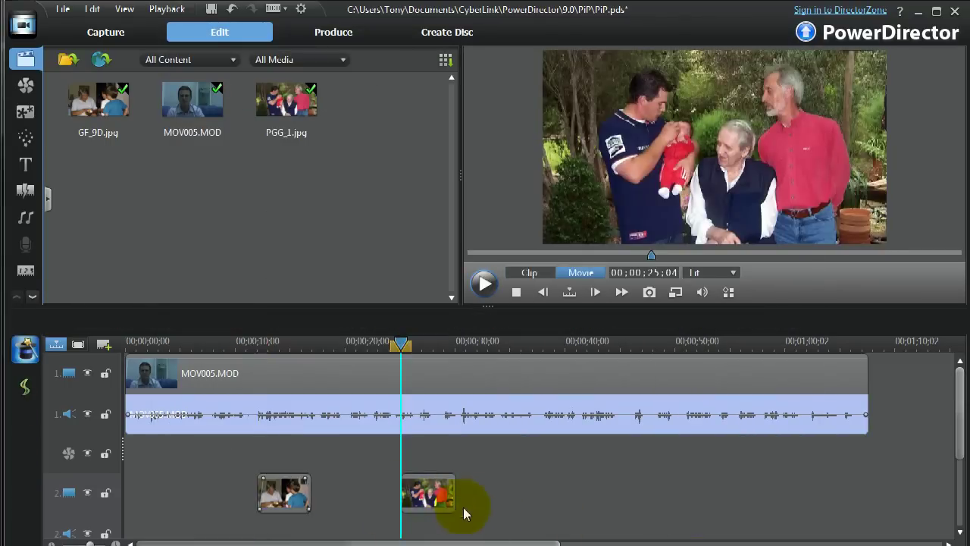
pyautogui.click(436, 496)
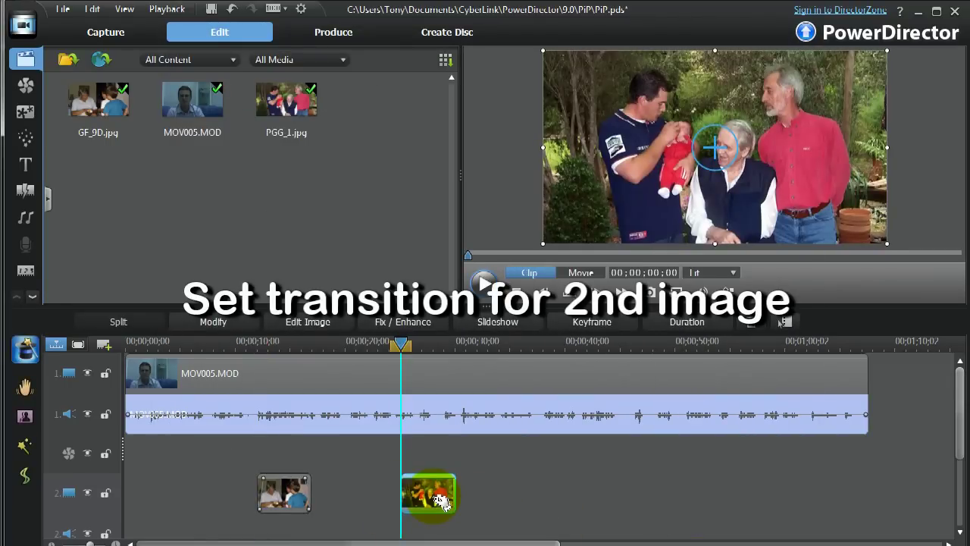
pyautogui.click(242, 325)
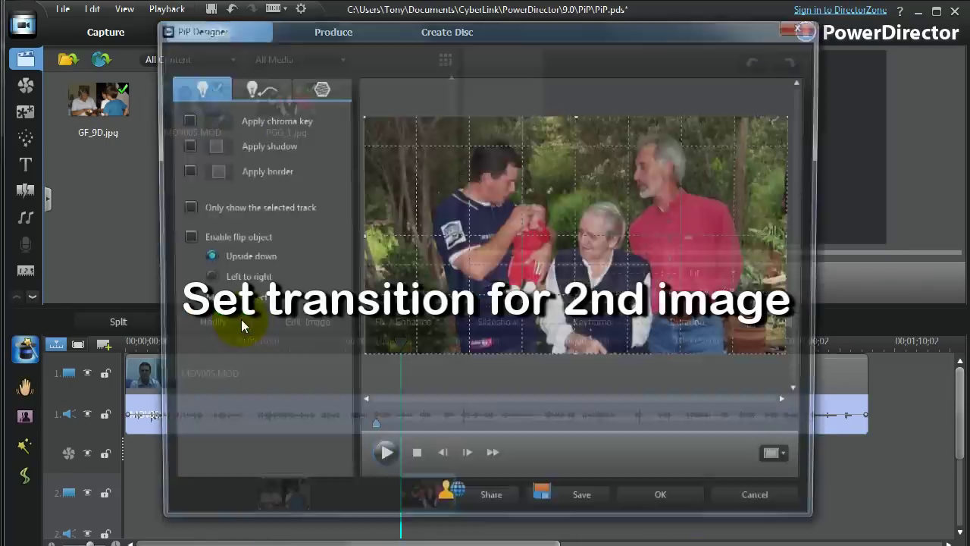
pyautogui.click(254, 85)
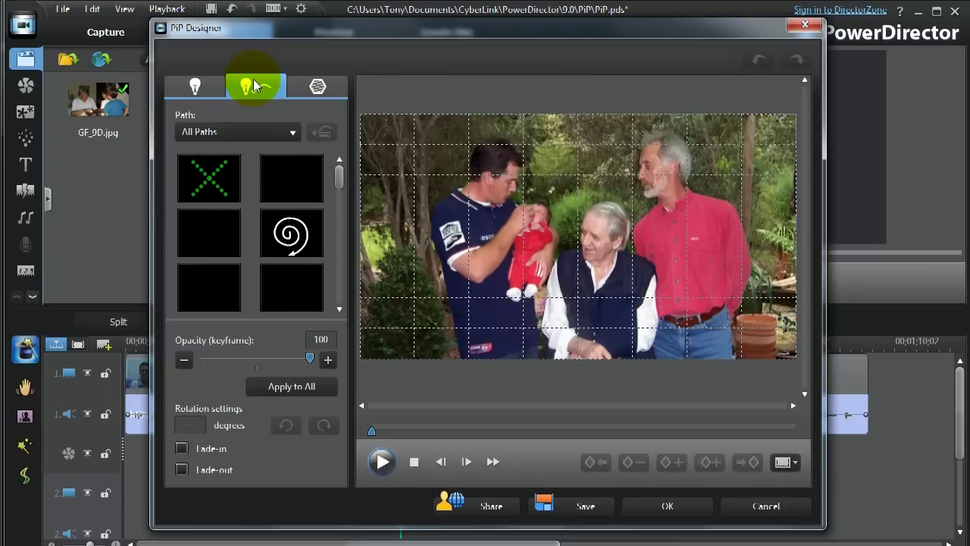
pyautogui.moveTo(337, 184); pyautogui.dragTo(334, 273)
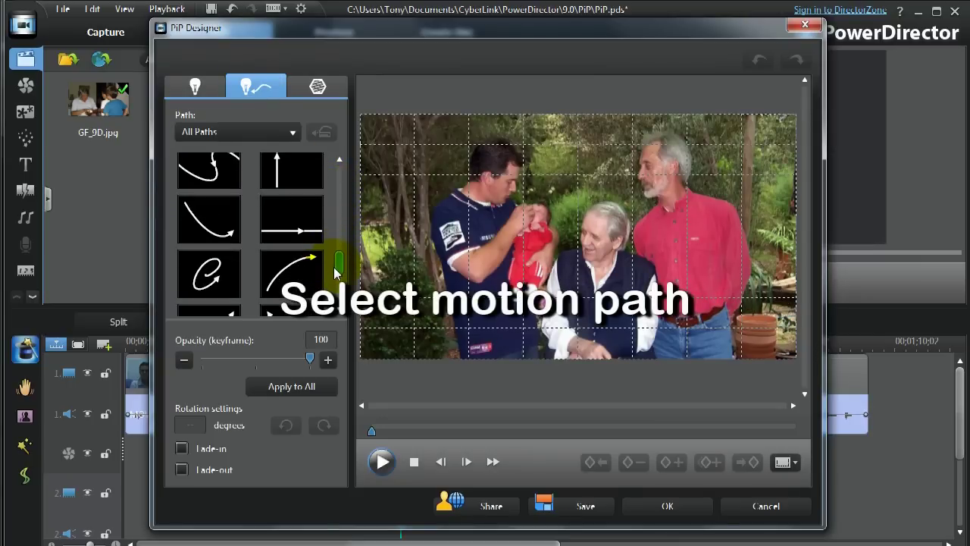
pyautogui.click(292, 168)
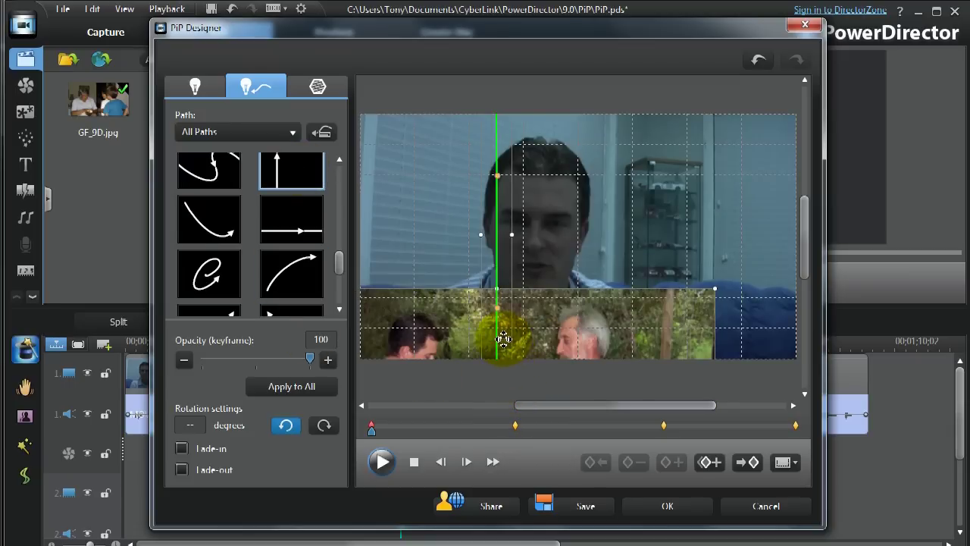
# Position the image at the first keyframe directly below the video frame, horizontally aligned with it
pyautogui.moveTo(488, 338); pyautogui.dragTo(570, 340)
pyautogui.moveTo(809, 271); pyautogui.dragTo(825, 340)
pyautogui.moveTo(580, 238); pyautogui.dragTo(580, 301)
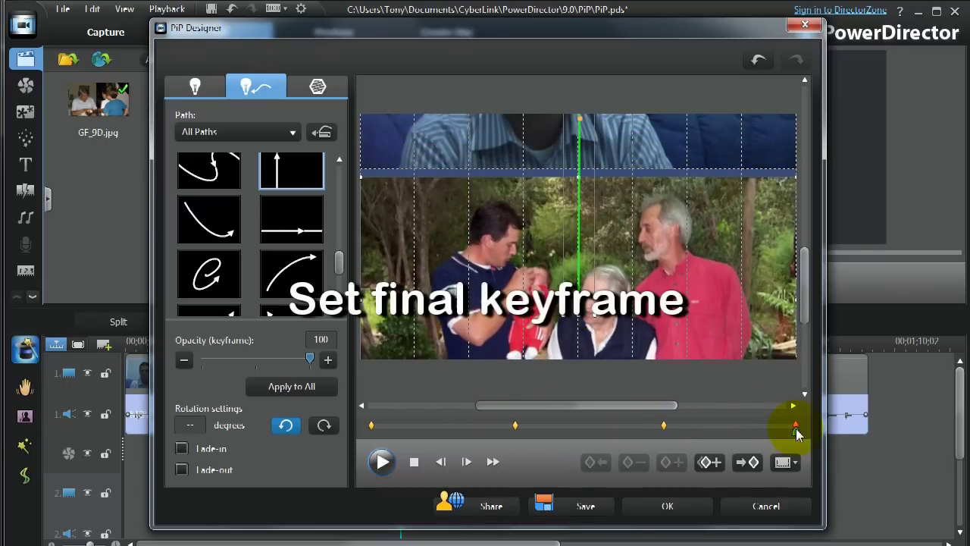
# Position the PGG_1.jpg image at the final keyframe so that it exactly covers the video frame
pyautogui.click(796, 429)
pyautogui.moveTo(805, 285)
pyautogui.mouseDown()
pyautogui.moveTo(806, 151)
pyautogui.moveTo(813, 174)
pyautogui.mouseUp()
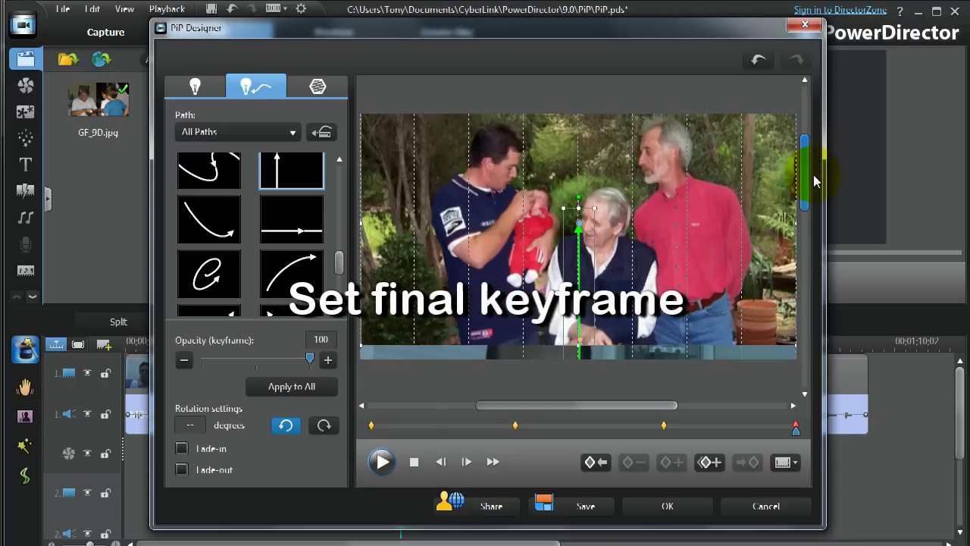
pyautogui.moveTo(591, 220); pyautogui.dragTo(574, 372)
pyautogui.moveTo(806, 185); pyautogui.dragTo(806, 241)
pyautogui.click(662, 221)
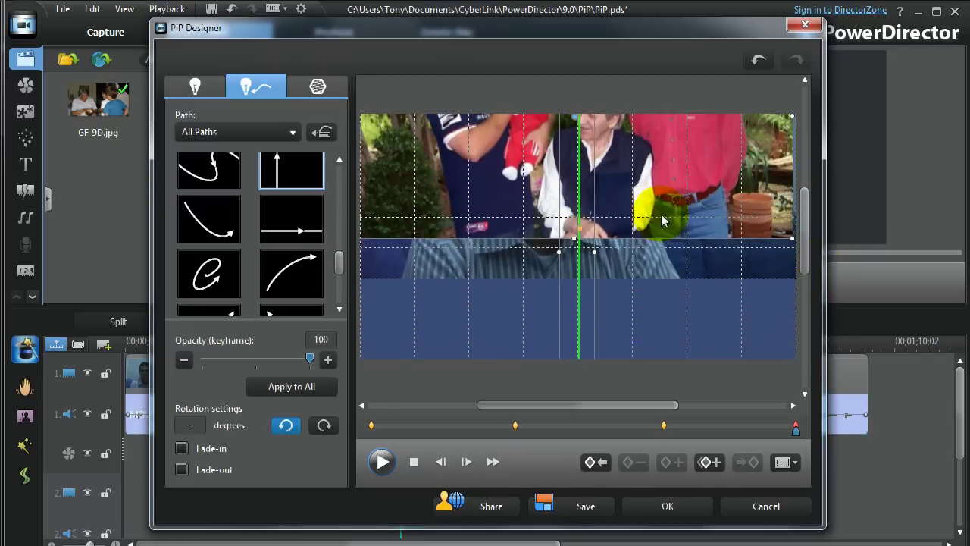
pyautogui.moveTo(806, 206); pyautogui.dragTo(806, 188)
pyautogui.click(586, 167)
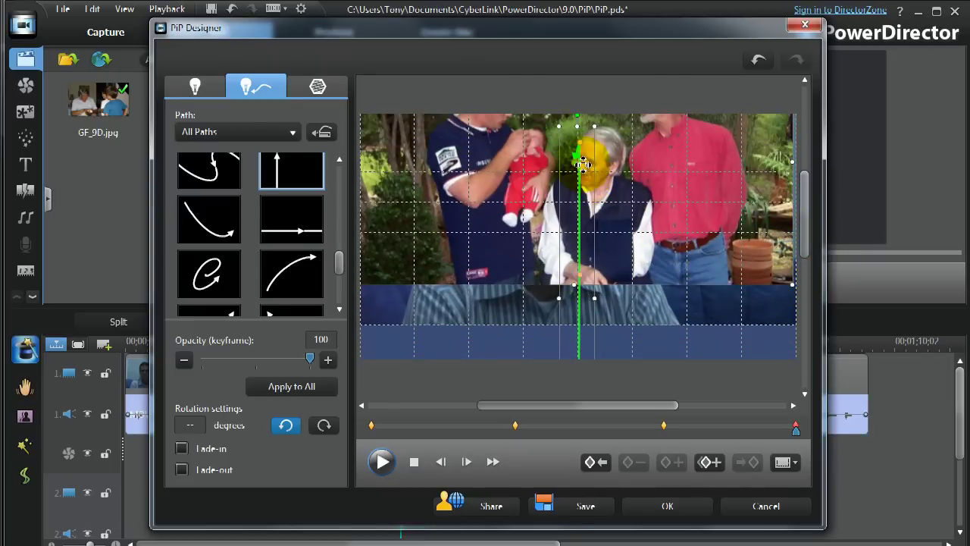
pyautogui.moveTo(575, 164); pyautogui.dragTo(576, 203)
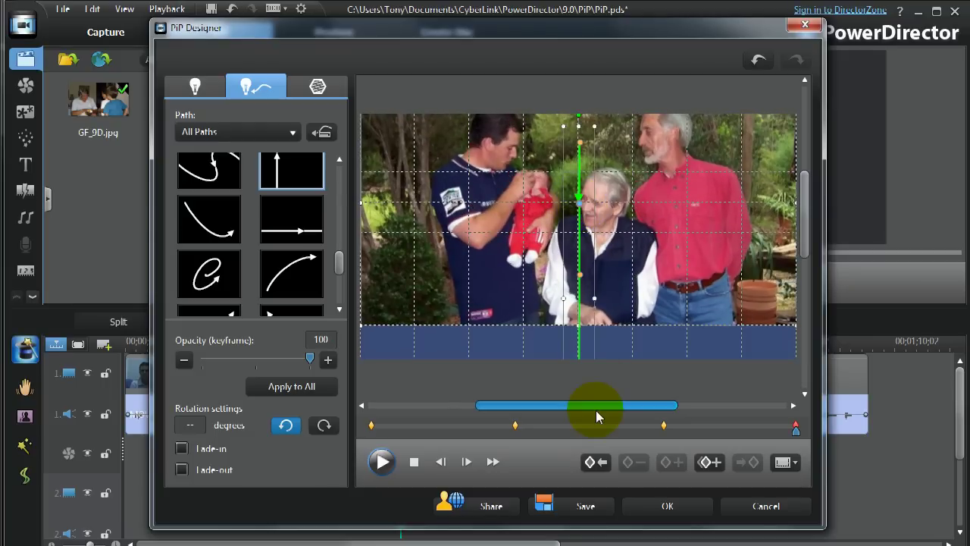
# Duplicate the next keyframe onto the third and second keyframes so both central keyframes take the final image position
pyautogui.click(596, 462)
pyautogui.click(709, 462)
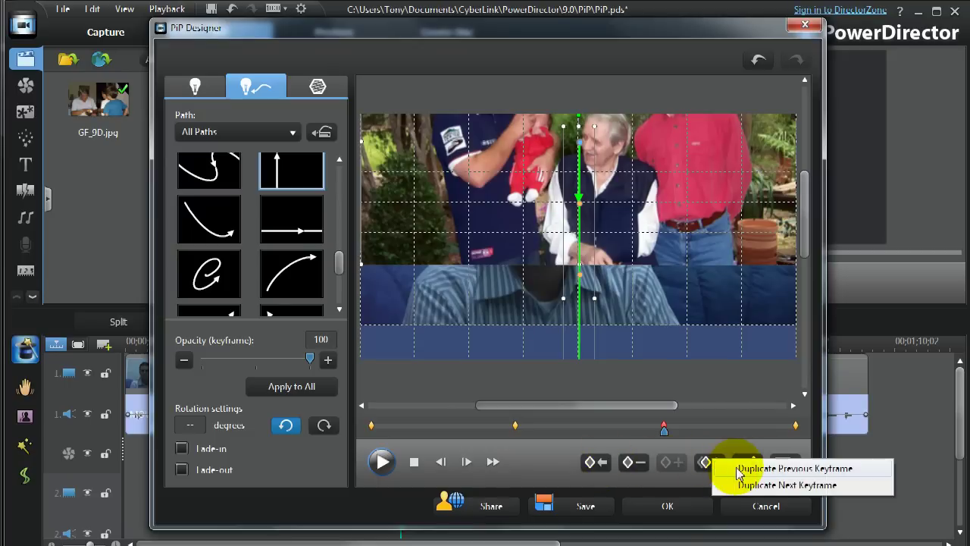
pyautogui.click(745, 489)
pyautogui.click(596, 462)
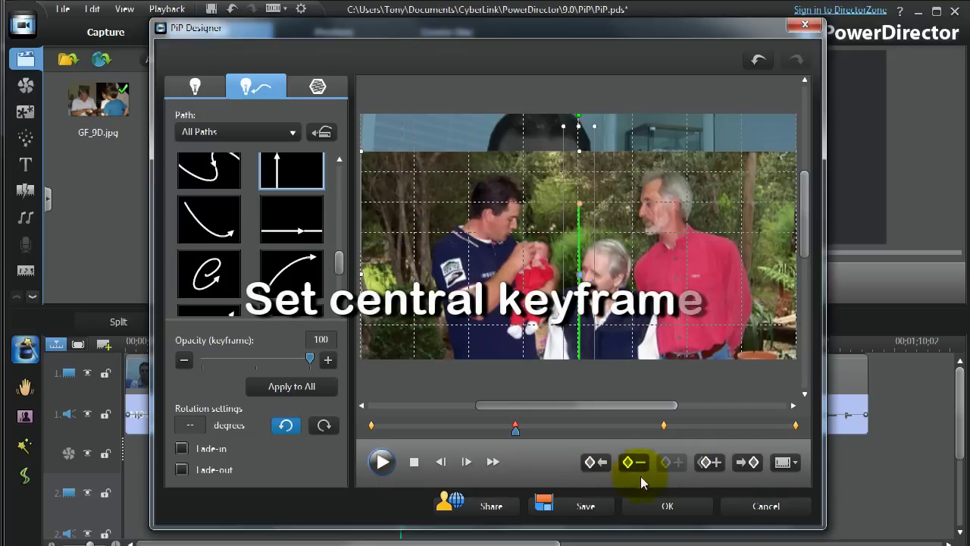
pyautogui.click(709, 462)
pyautogui.click(746, 491)
# Move the second keyframe close to the image's start, apply the changes and preview the PGG_1.jpg overlay in the movie
pyautogui.click(516, 430)
pyautogui.moveTo(515, 430); pyautogui.dragTo(420, 431)
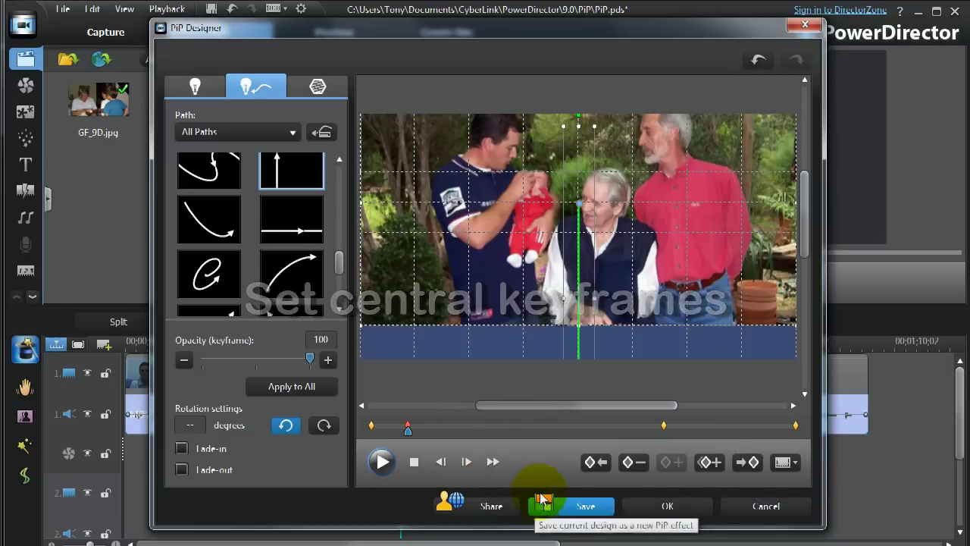
pyautogui.click(667, 506)
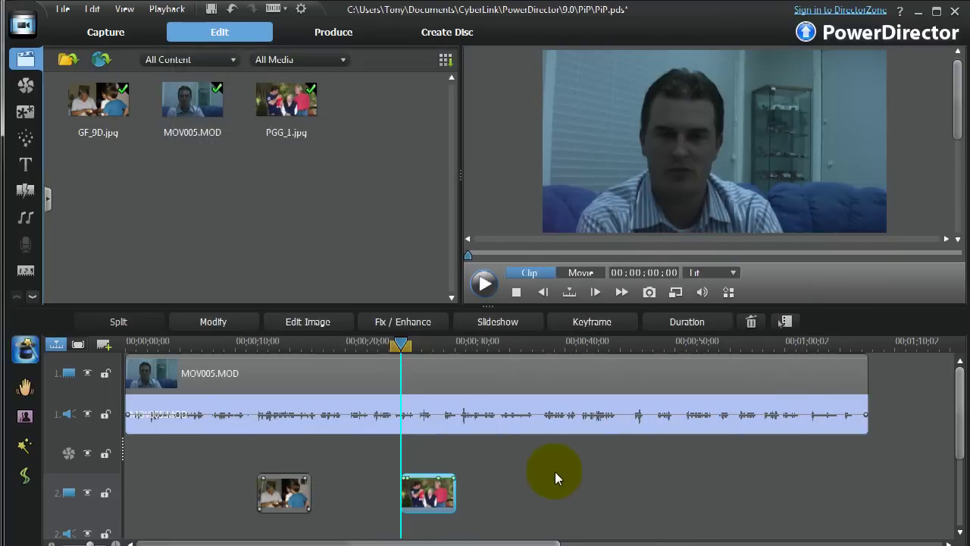
pyautogui.click(485, 284)
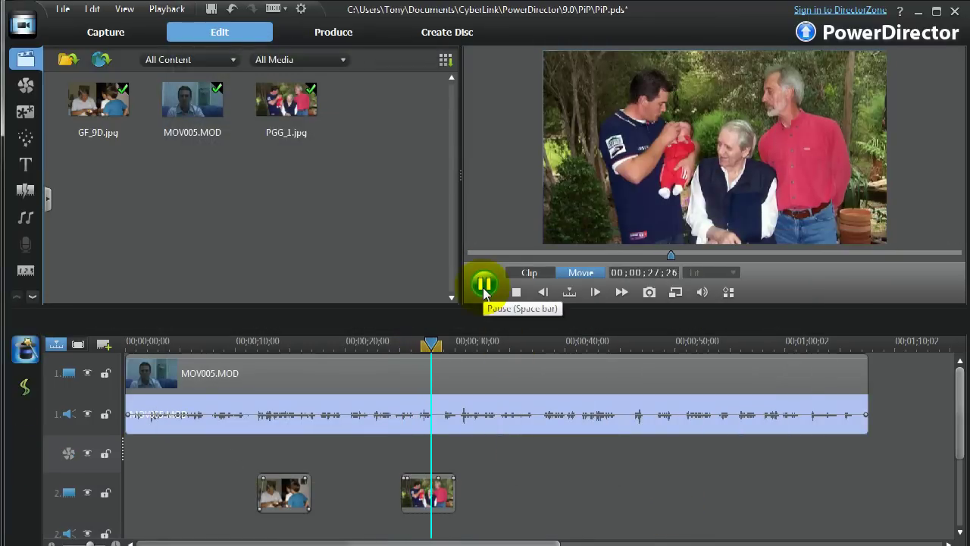
pyautogui.click(485, 285)
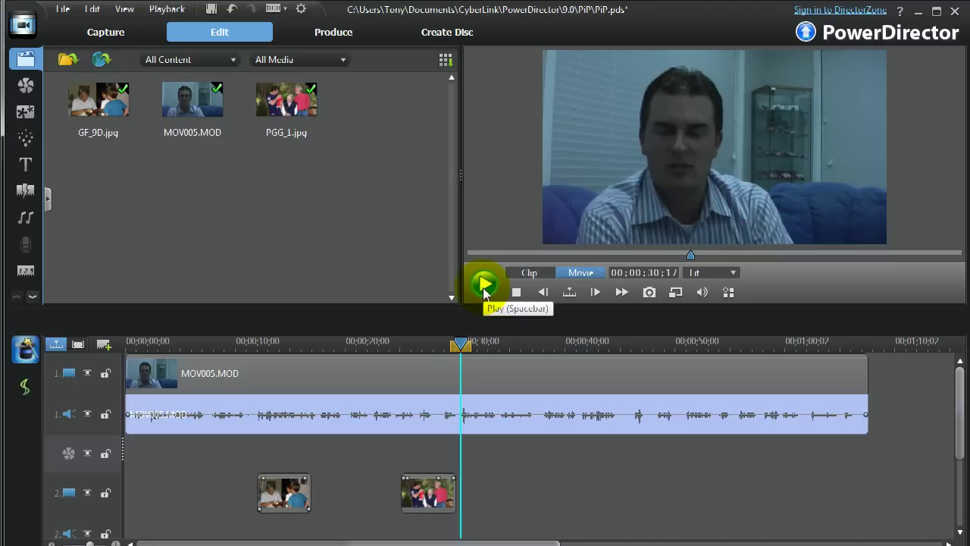
# Reopen the PGG_1.jpg clip on track 2 in the PiP Designer and enable Fade-out on its motion path
pyautogui.click(428, 492)
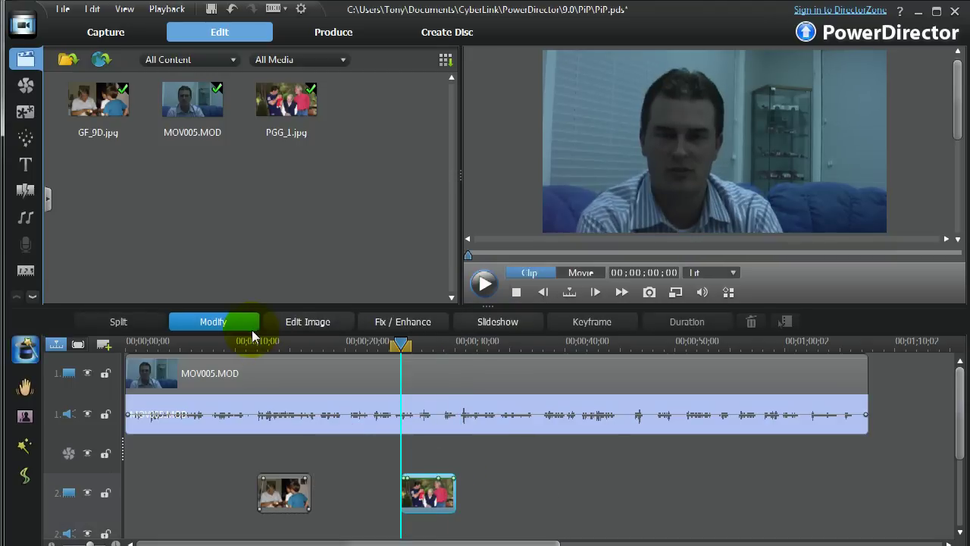
pyautogui.click(248, 323)
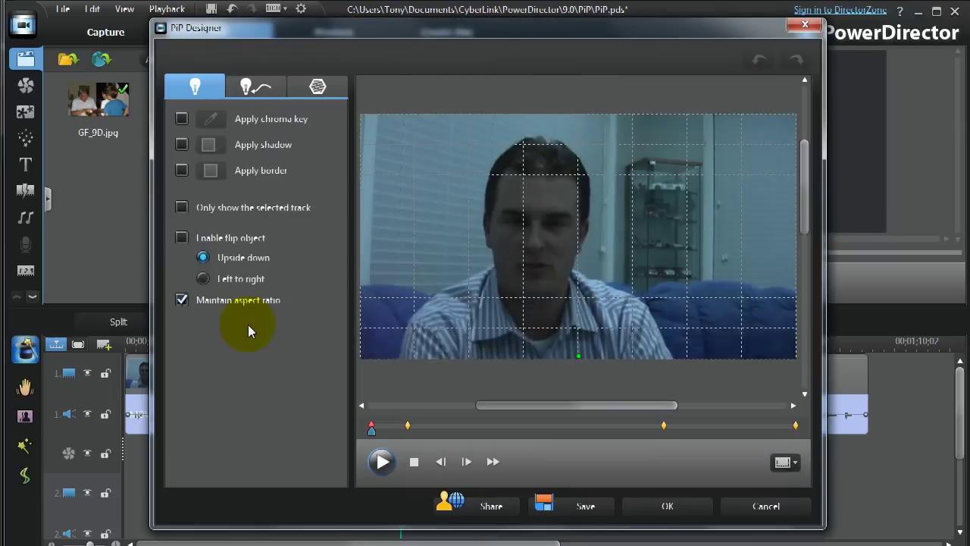
pyautogui.click(270, 89)
pyautogui.click(182, 470)
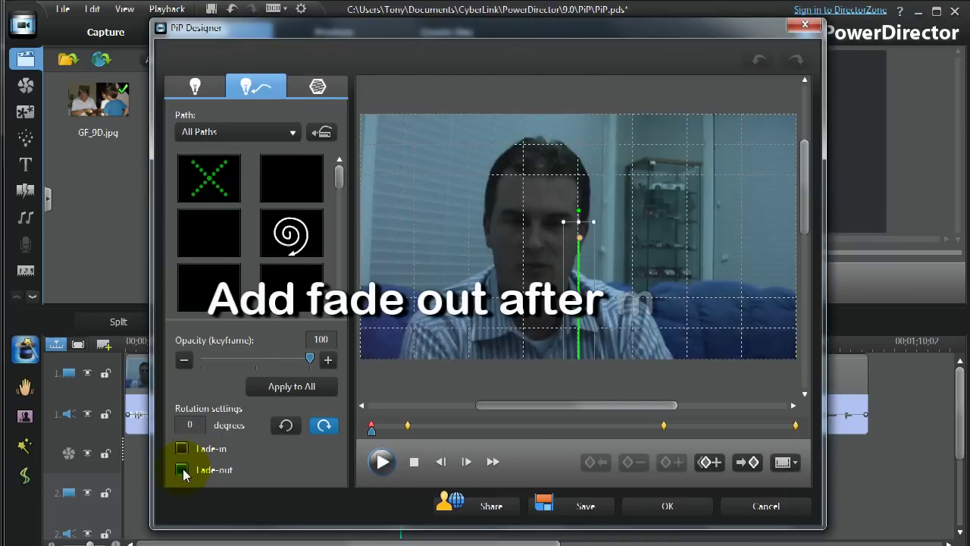
# Shorten the fade-out of PGG_1.jpg by moving its inner keyframe close to the image's end, and apply the changes
pyautogui.moveTo(712, 429); pyautogui.dragTo(773, 432)
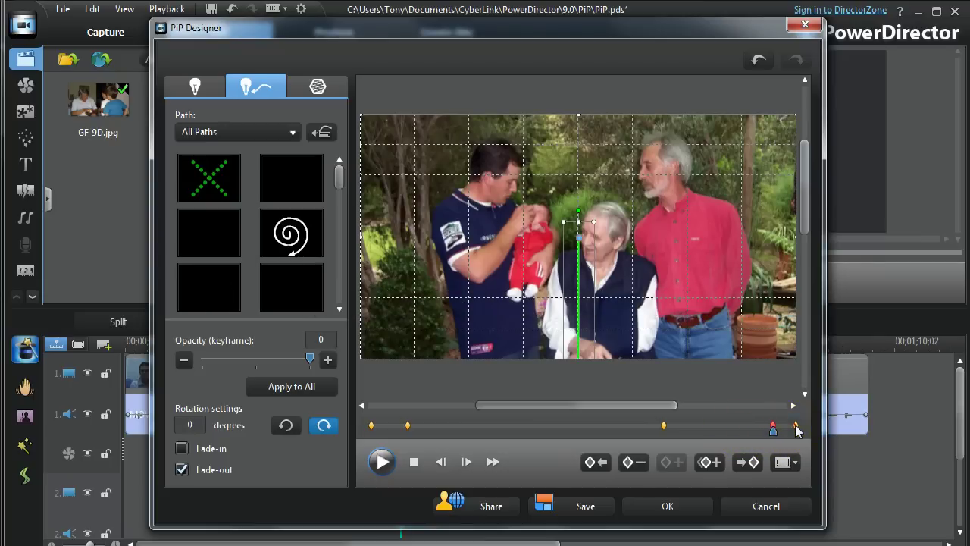
pyautogui.click(796, 428)
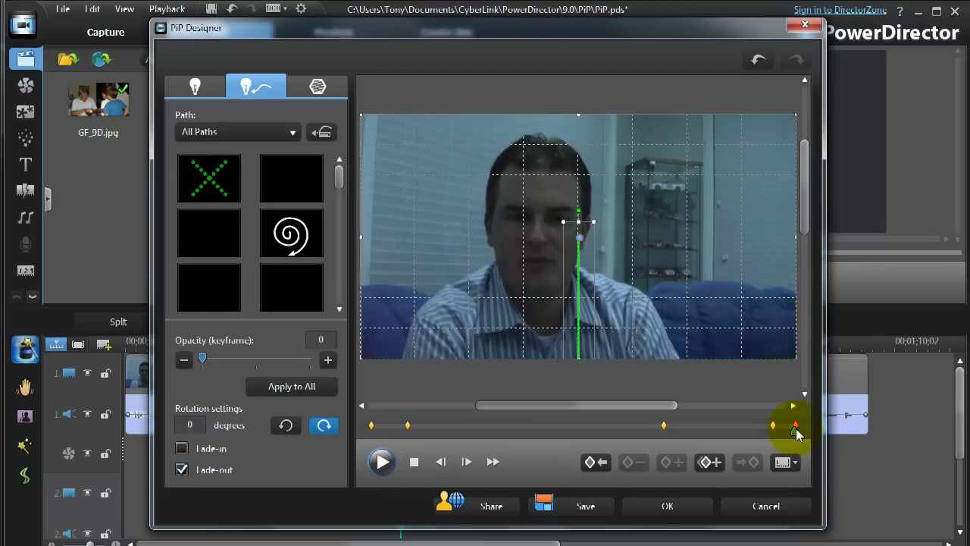
pyautogui.click(672, 513)
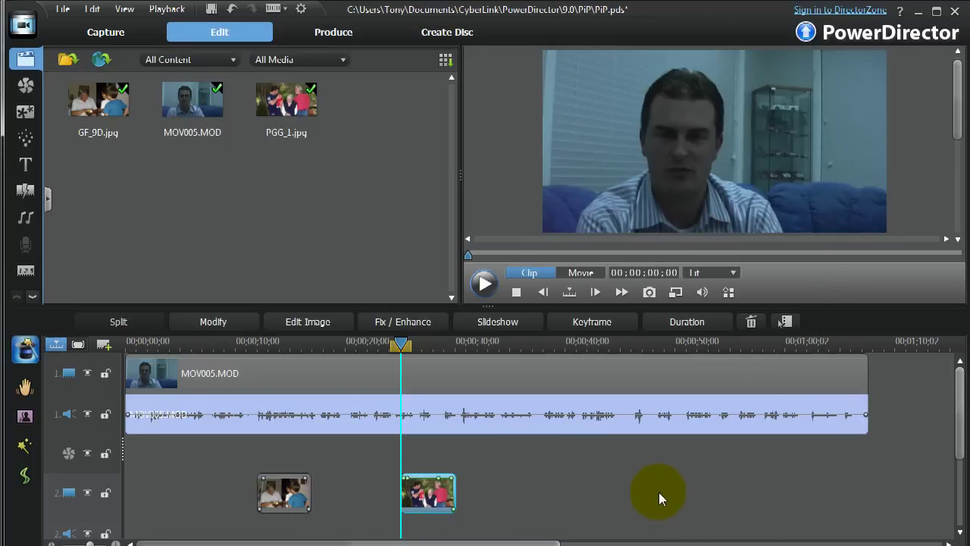
# Preview the movie through the PGG_1.jpg overlay to check its upward motion and fade-out
pyautogui.click(659, 493)
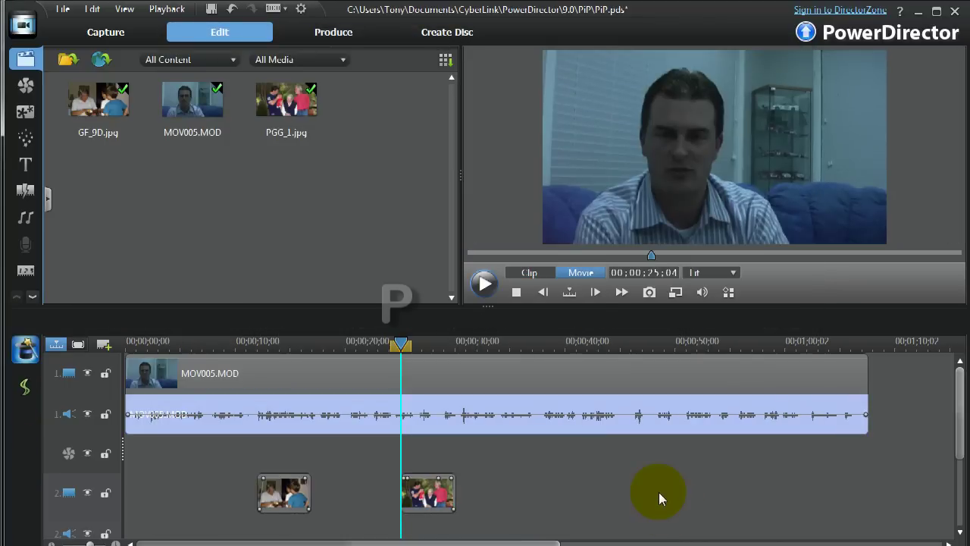
pyautogui.click(487, 285)
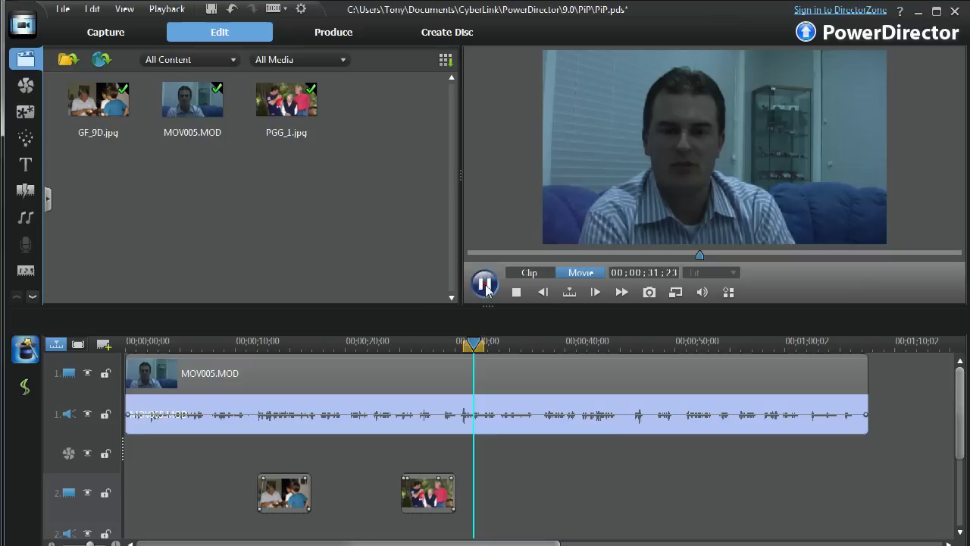
pyautogui.click(486, 287)
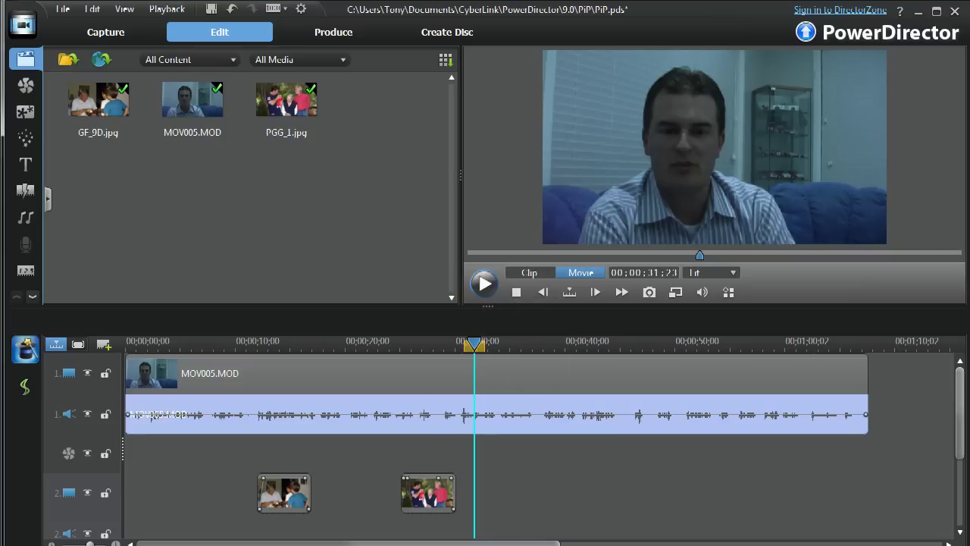